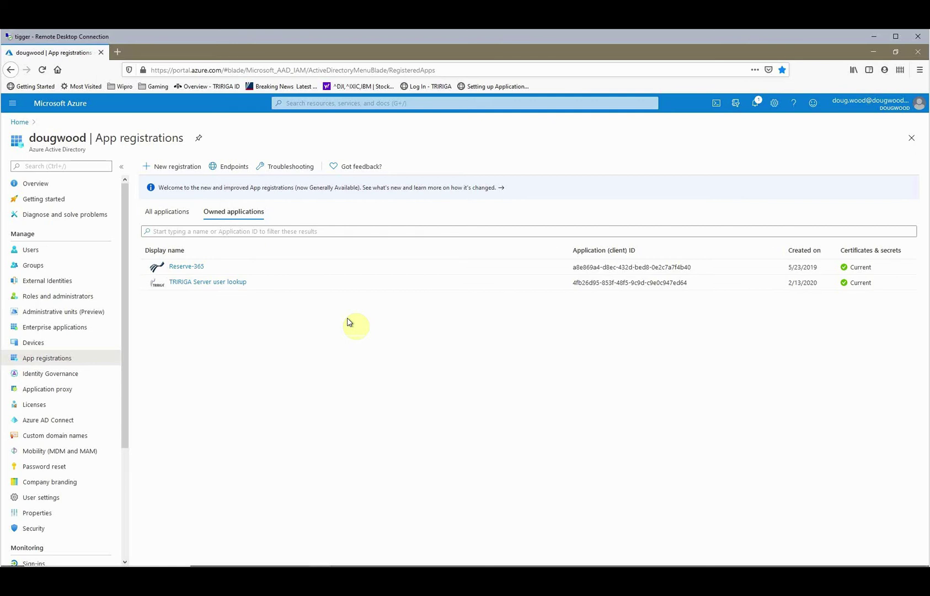
Step: Register a new single-tenant Azure application named 'TRIRIGA EWS'
left_click(182, 170)
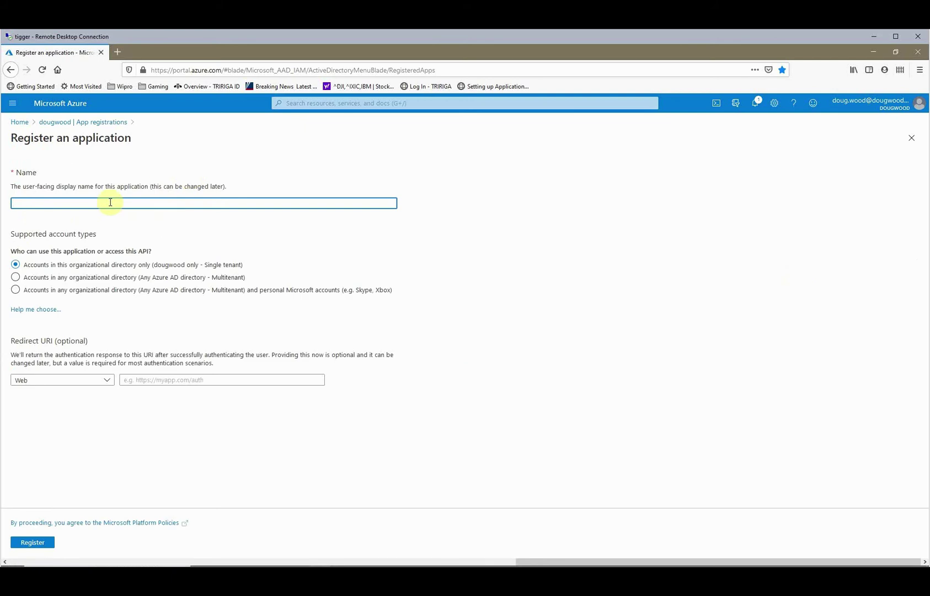
left_click(111, 201)
type("TRIRIGA EWS")
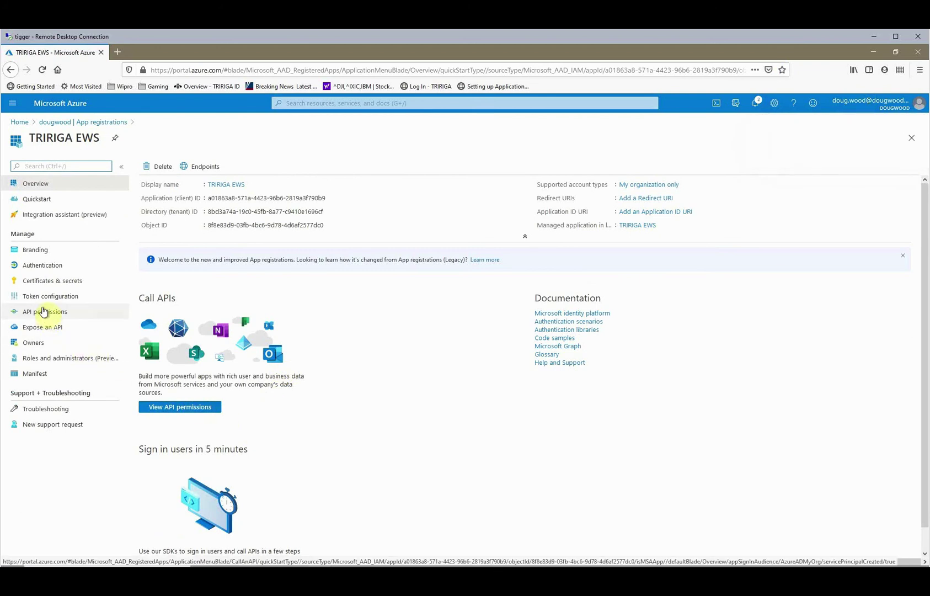
Step: Add a one-year client secret (expiring 6/11/2021) to TRIRIGA EWS and copy its value
left_click(51, 283)
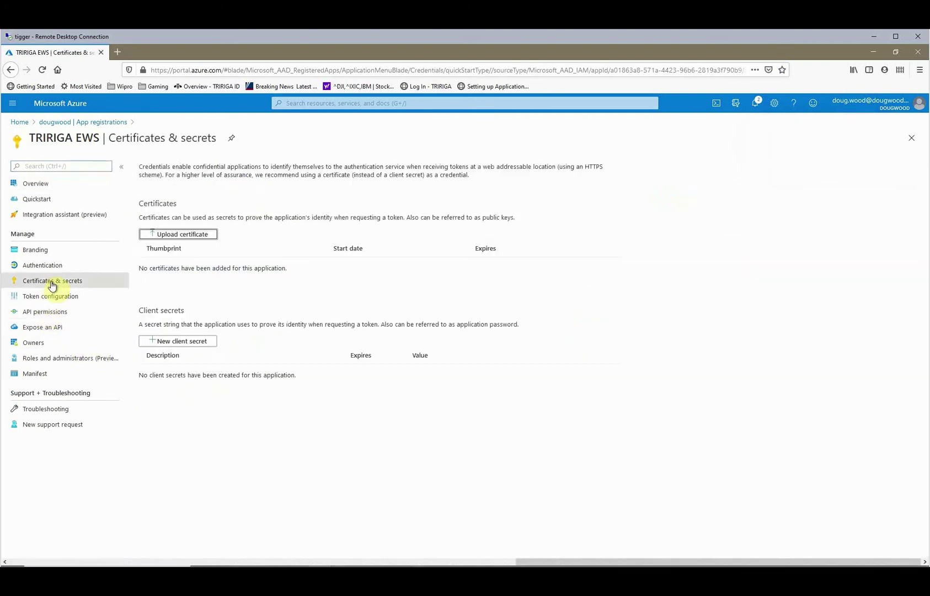
left_click(187, 342)
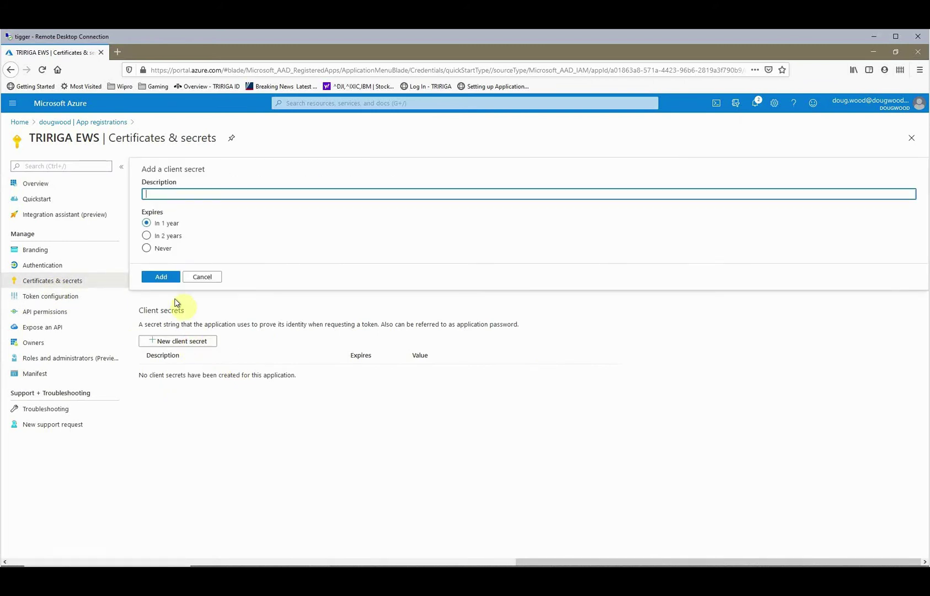
left_click(156, 275)
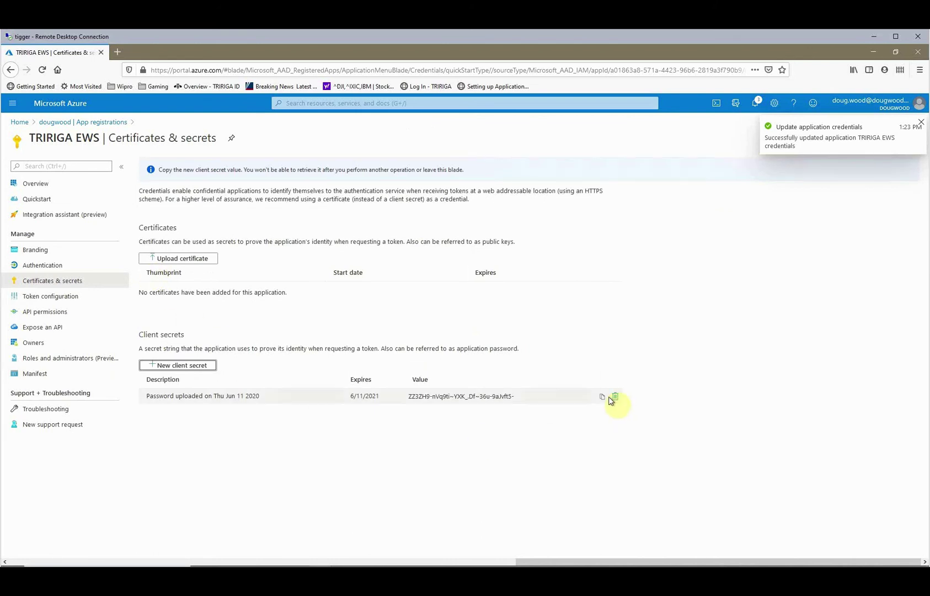
left_click(603, 397)
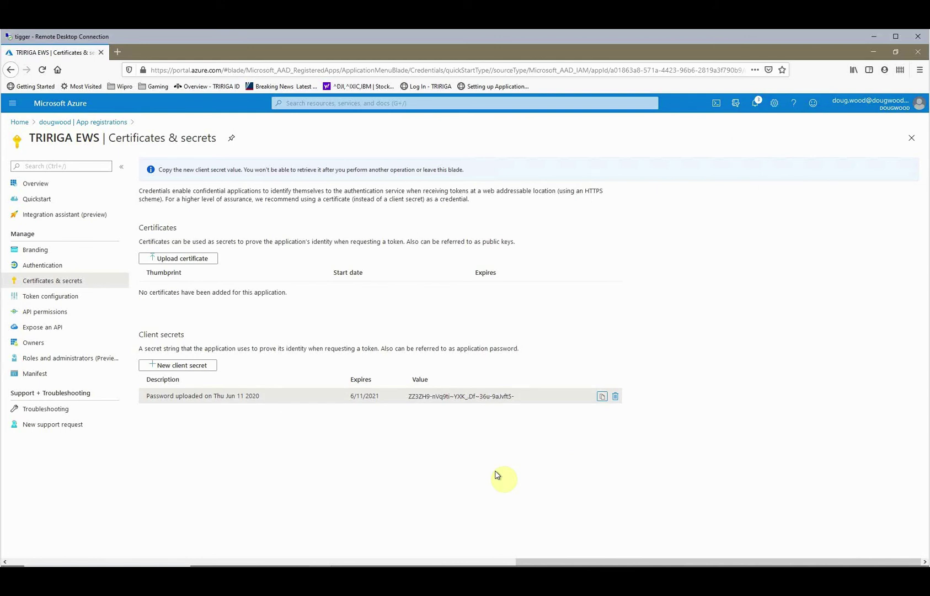
Step: Add the Exchange full_access_as_app application permission and grant admin consent for it
left_click(32, 317)
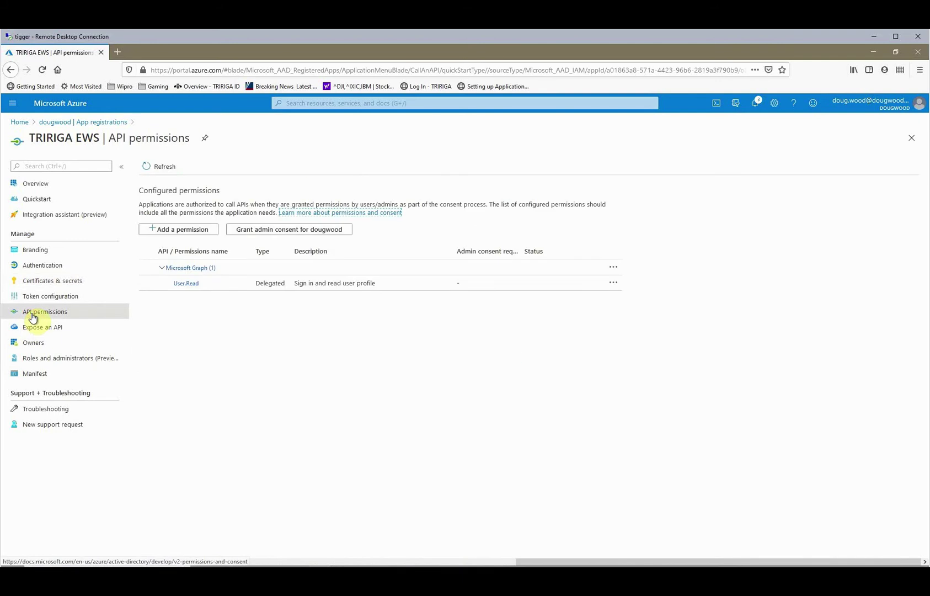
left_click(189, 234)
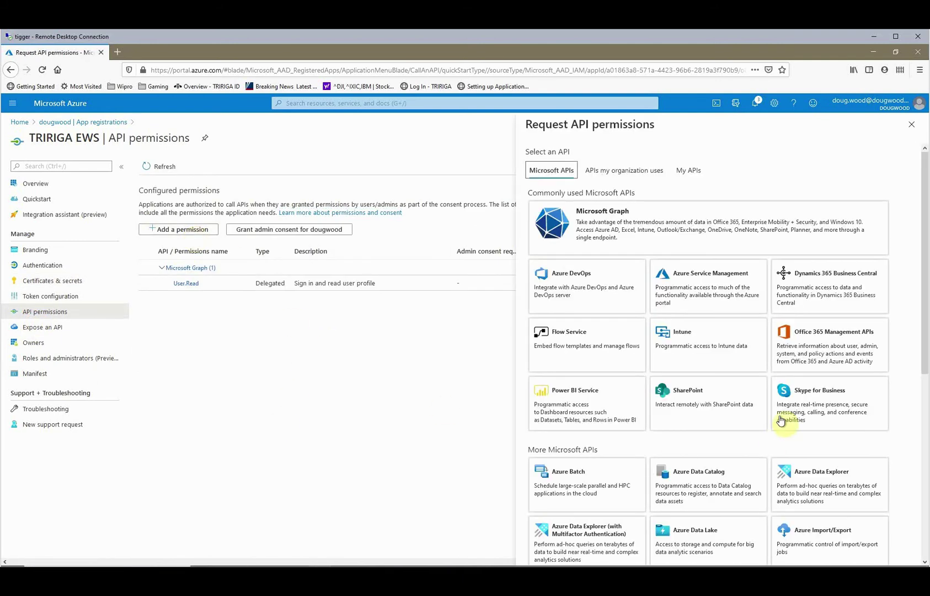
scroll(811, 404, "down", 6)
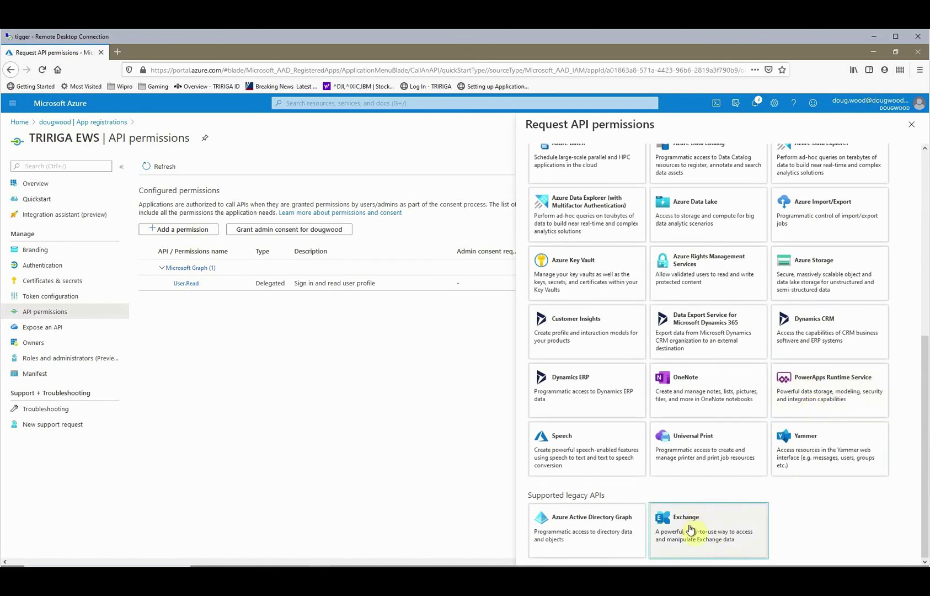
left_click(707, 536)
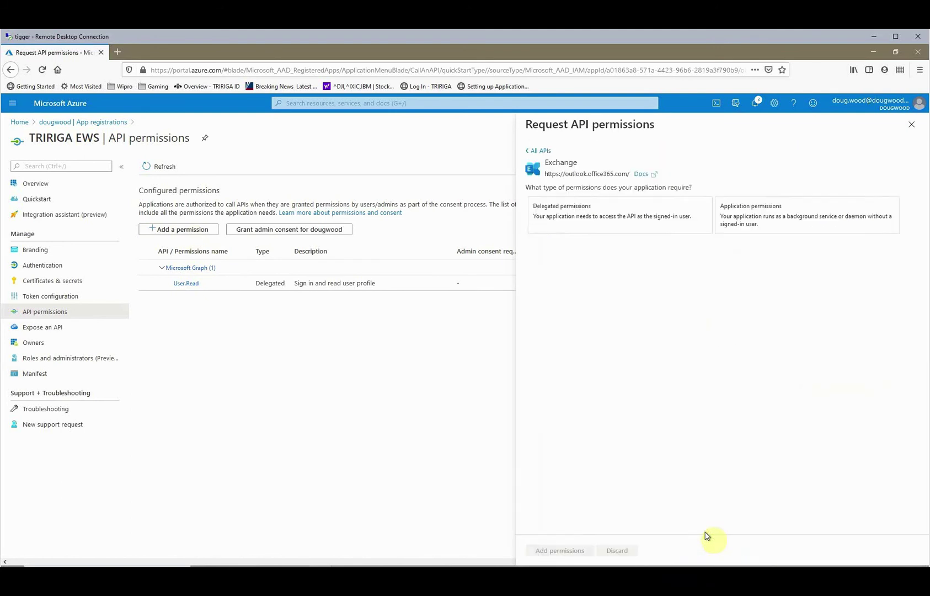
left_click(769, 221)
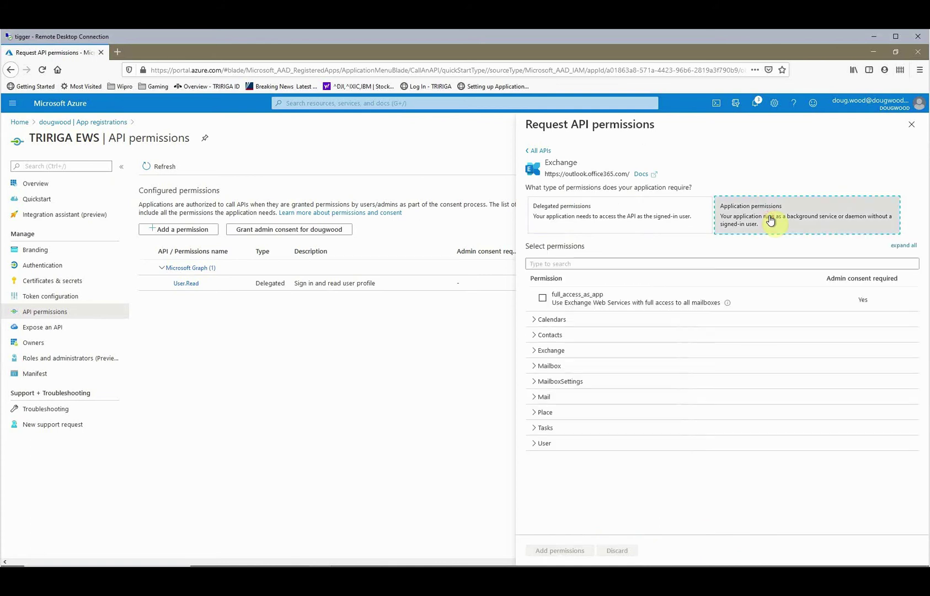
left_click(542, 298)
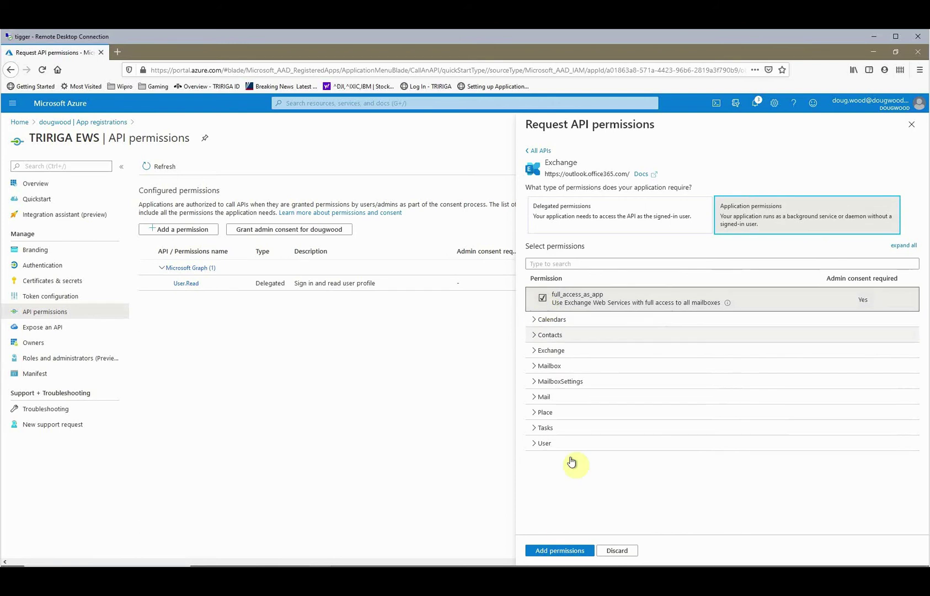
left_click(552, 550)
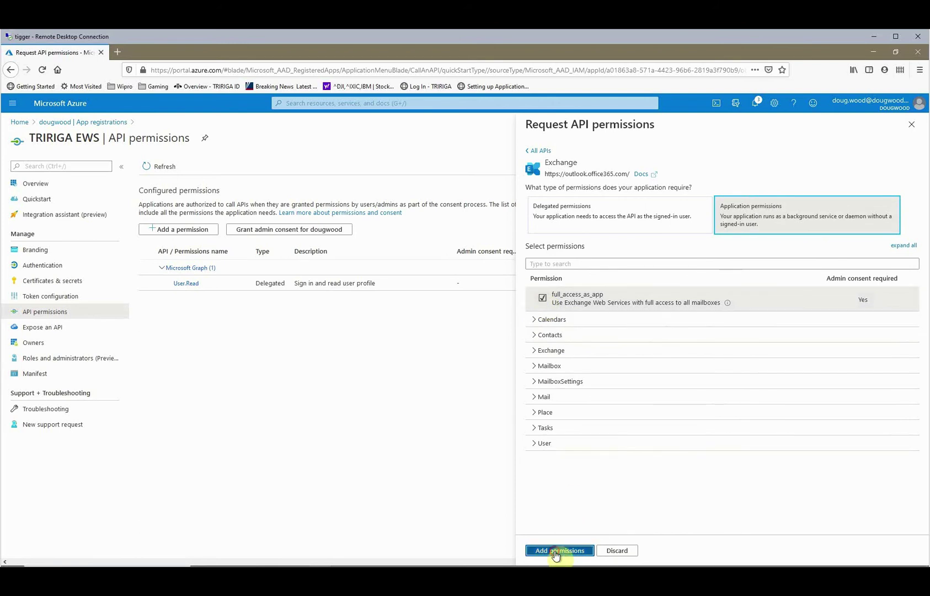
left_click(265, 257)
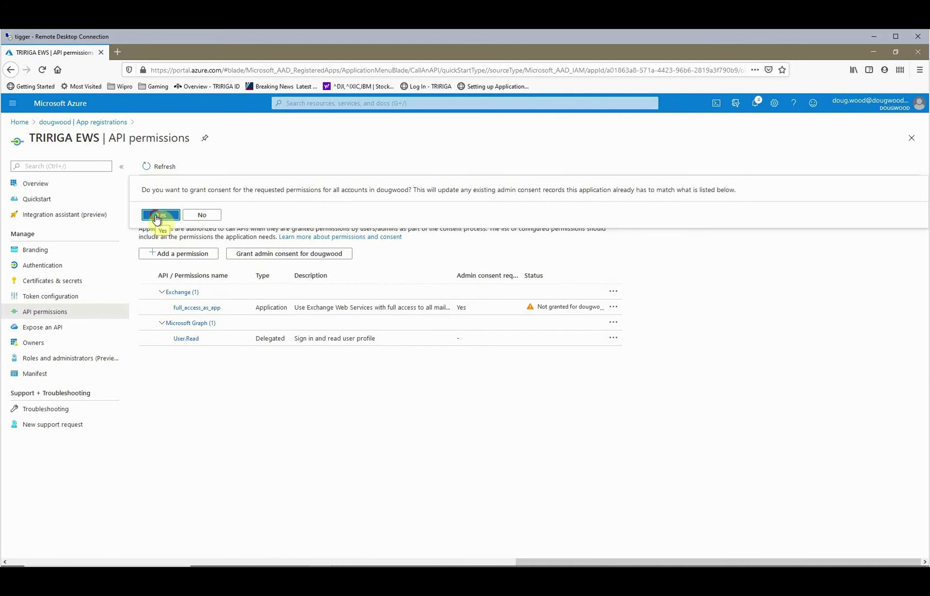
left_click(157, 216)
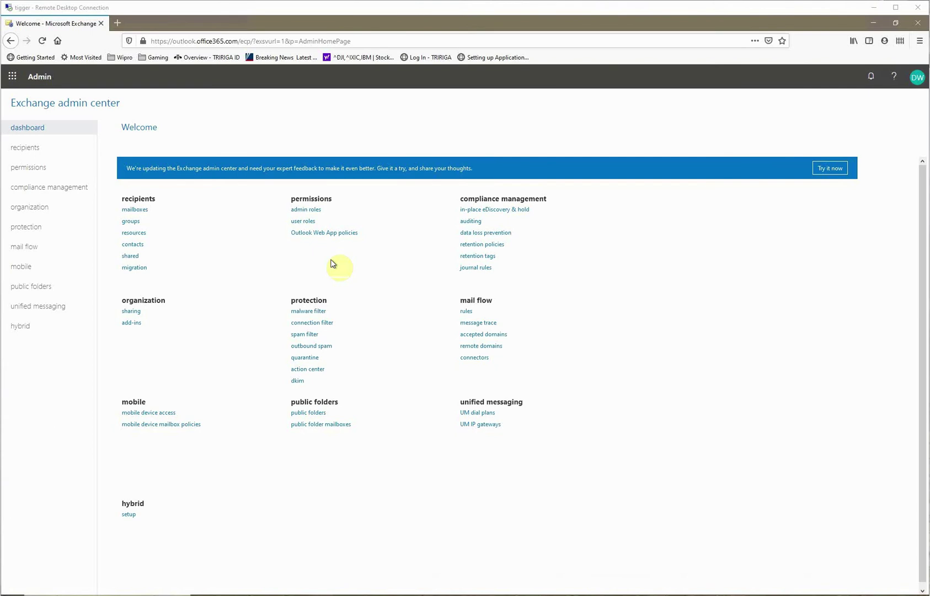
Step: Show the admin roles list under permissions, with its 13 role groups
left_click(315, 210)
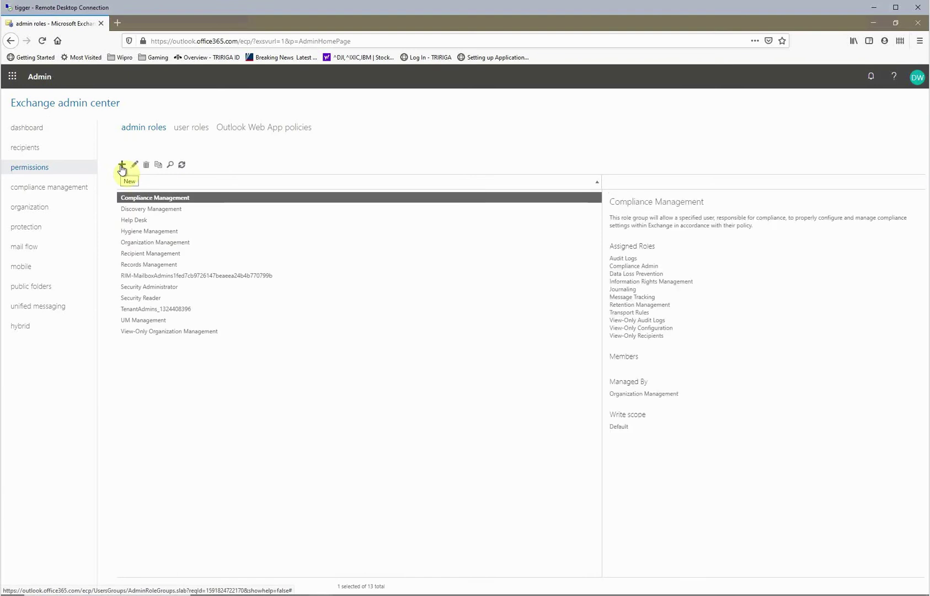
Step: Name a new role group 'TRIRIGAImpersonate' and give it the ApplicationImpersonation role
left_click(122, 165)
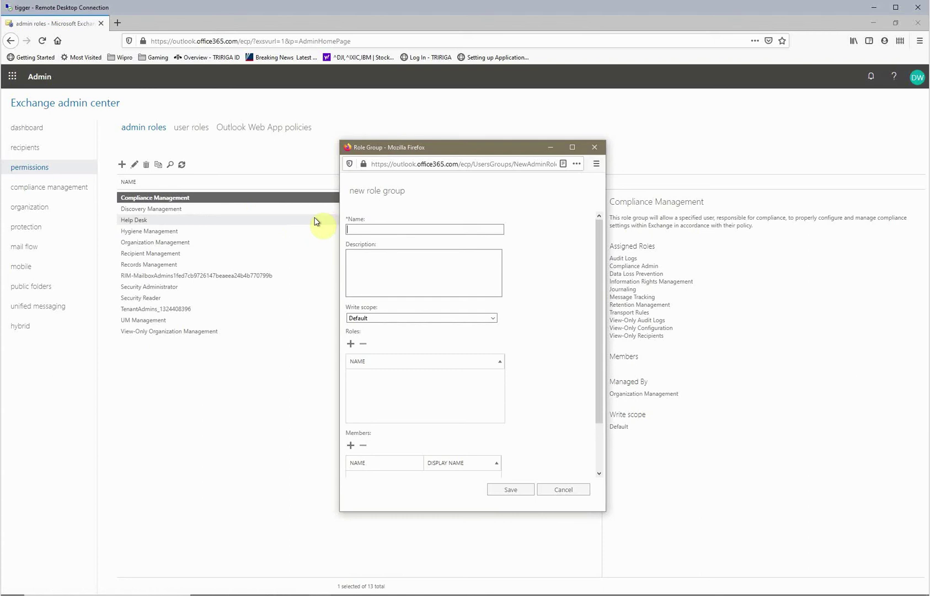
key("ctrl+v")
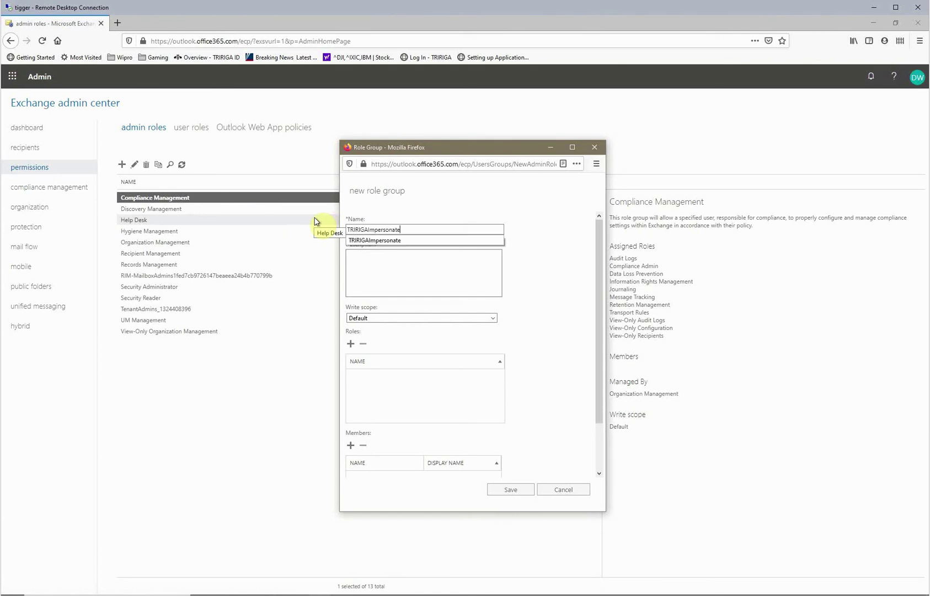
left_click(351, 345)
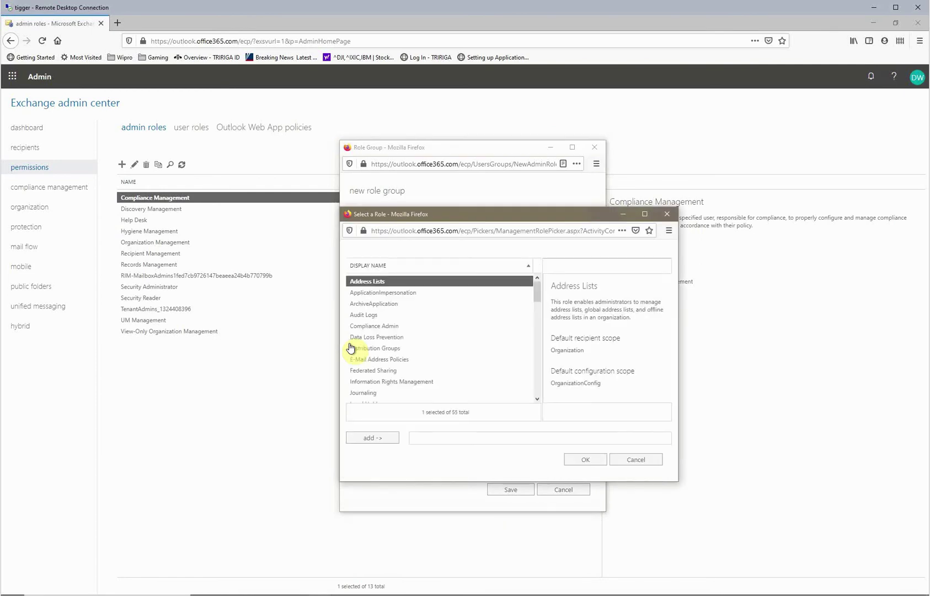
left_click(402, 293)
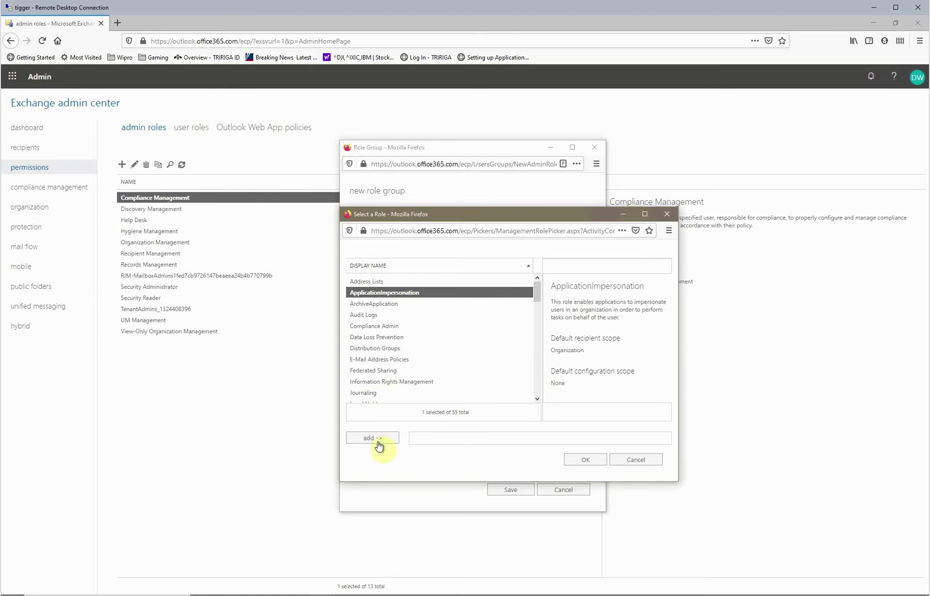
left_click(587, 460)
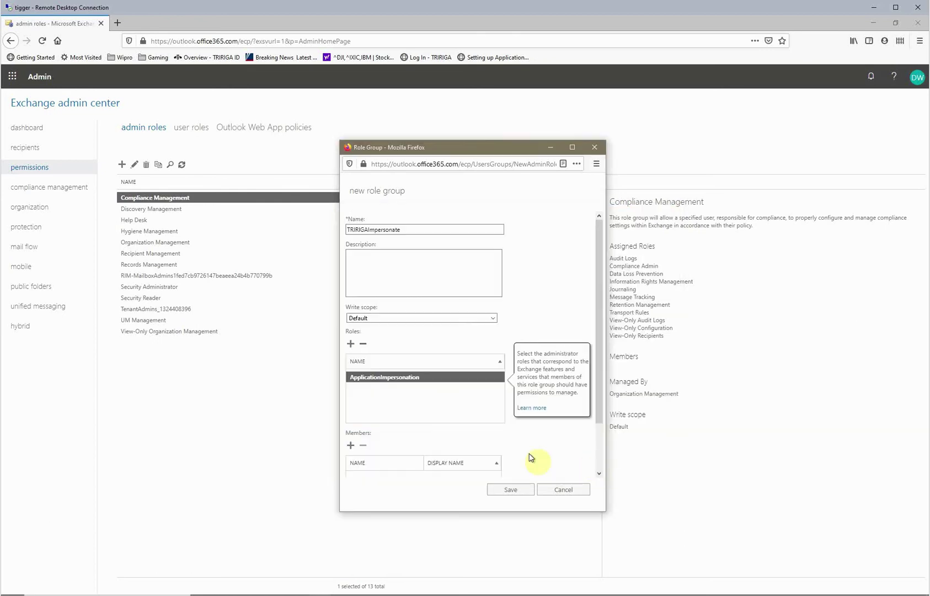
scroll(446, 429, "down", 2)
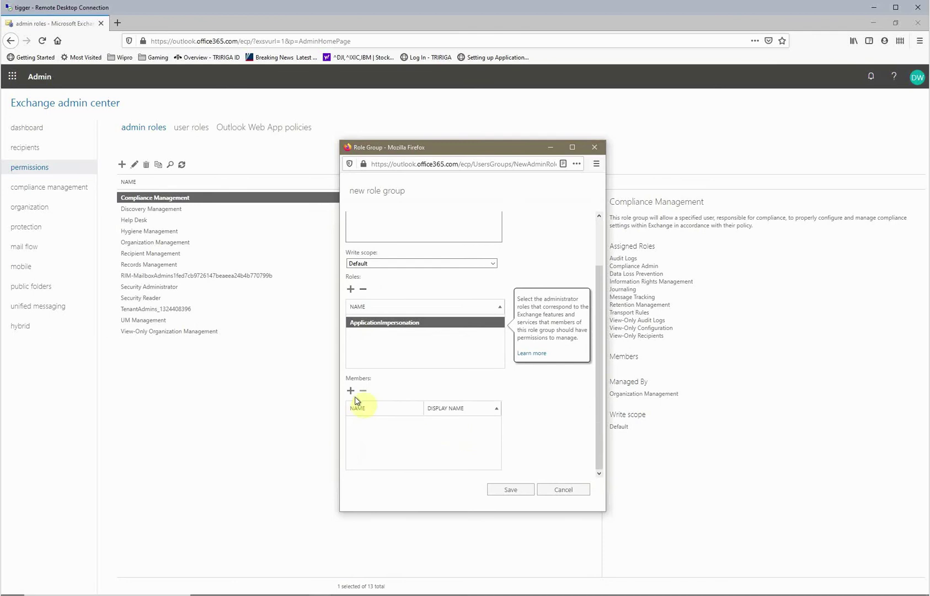
Step: Add the TRIRIGA service account as a member and save the TRIRIGAImpersonate role group
left_click(350, 391)
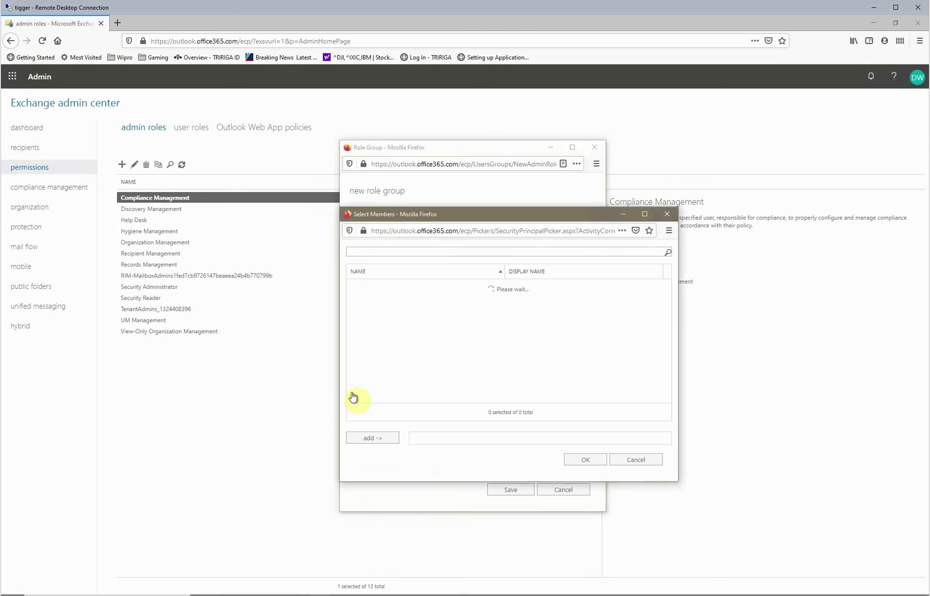
type("Tr")
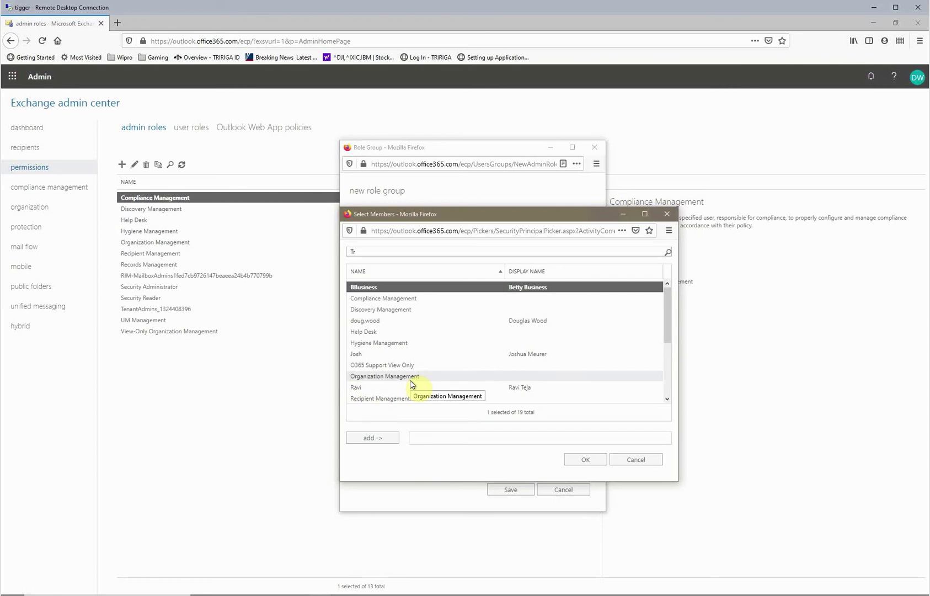
scroll(413, 383, "down", 3)
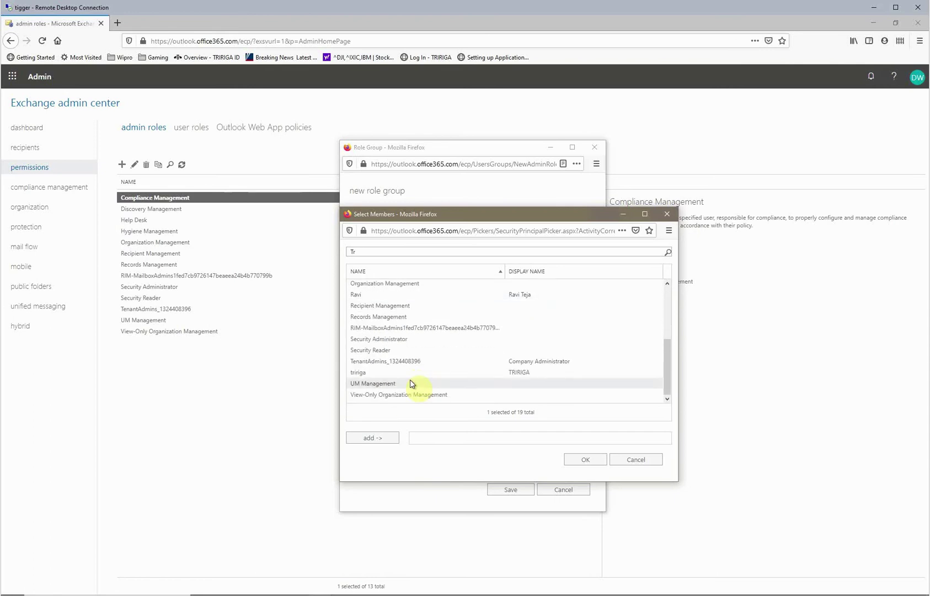
left_click(393, 371)
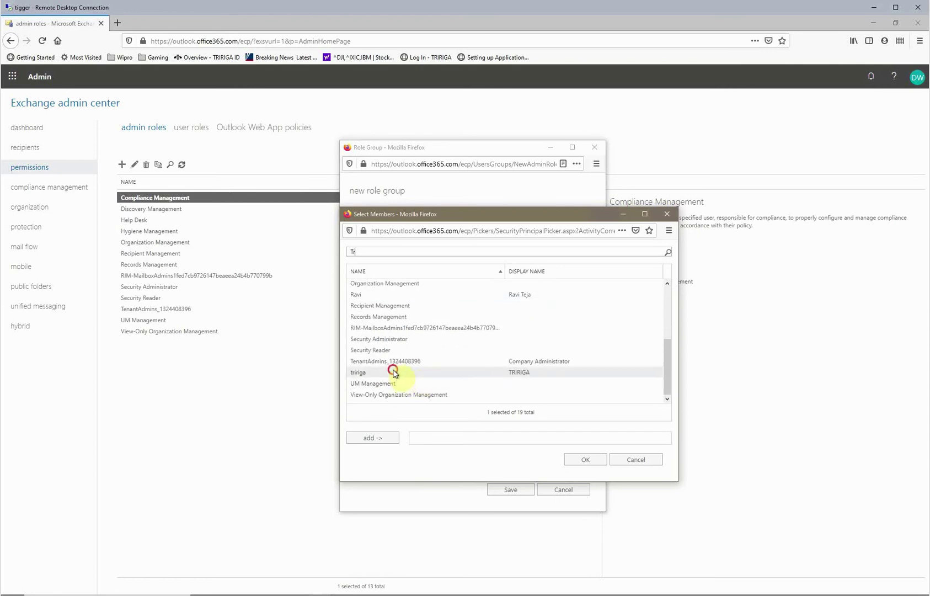
left_click(373, 438)
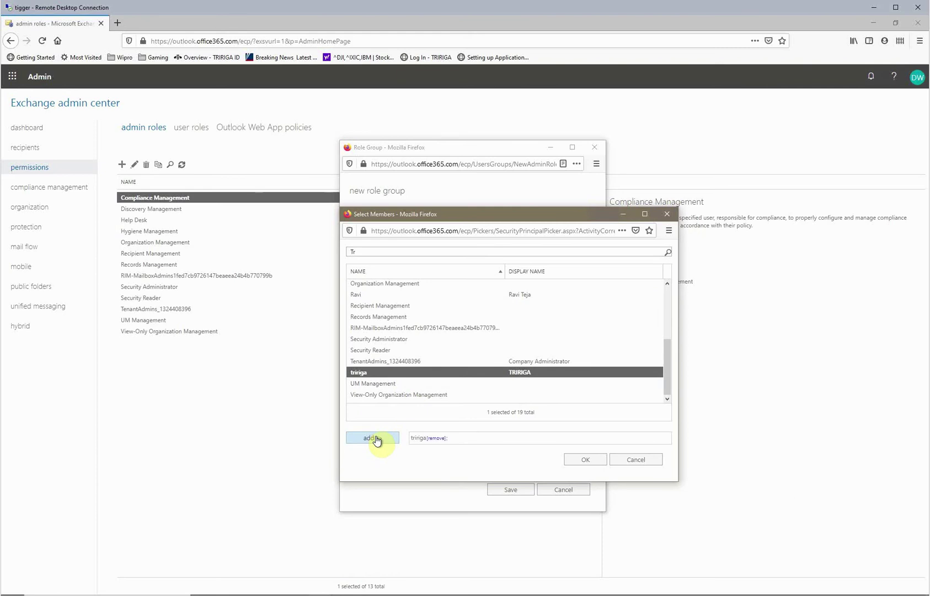
left_click(585, 459)
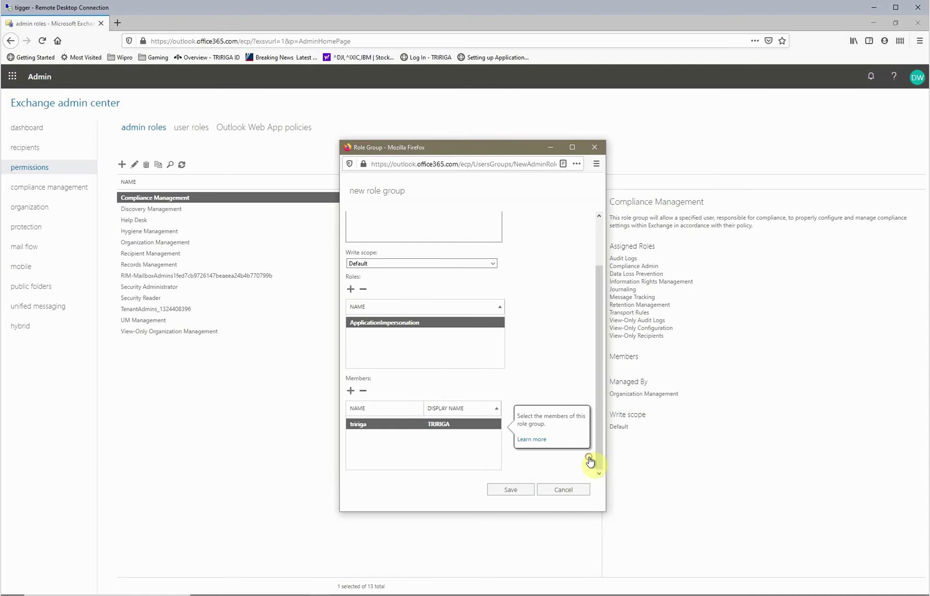
left_click(509, 489)
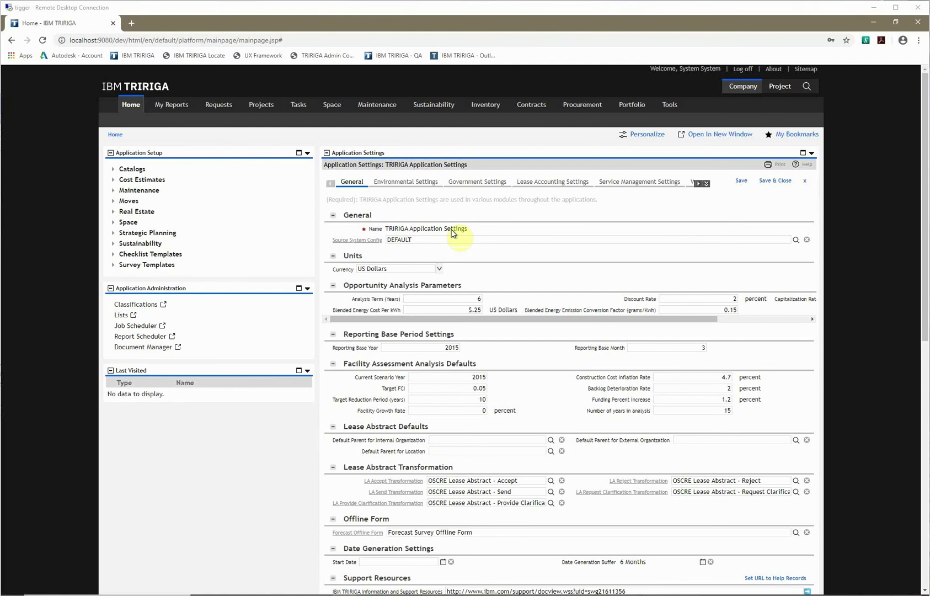
Step: Reach the Application Settings record via Tools > System Setup and list all its tabs
left_click(670, 107)
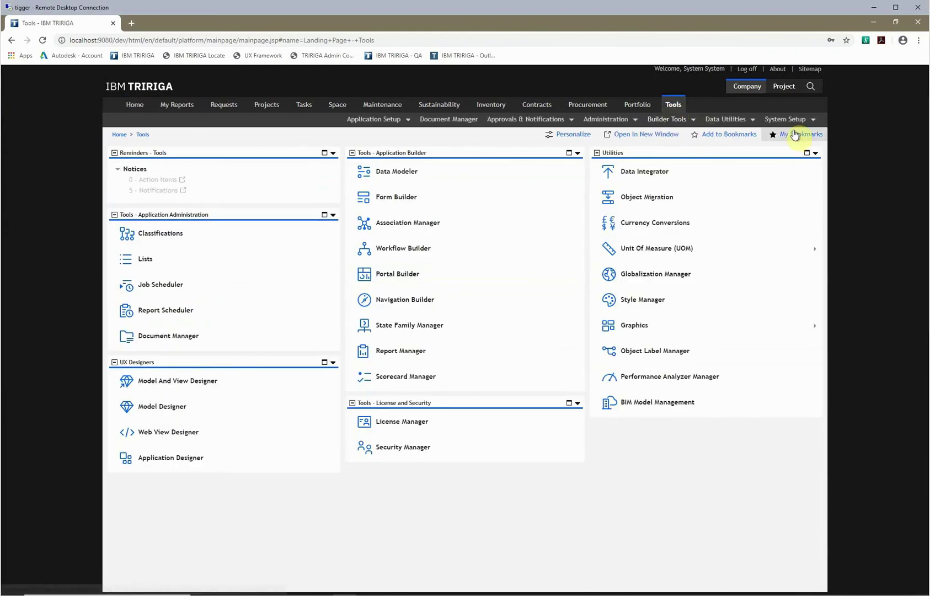
left_click(811, 120)
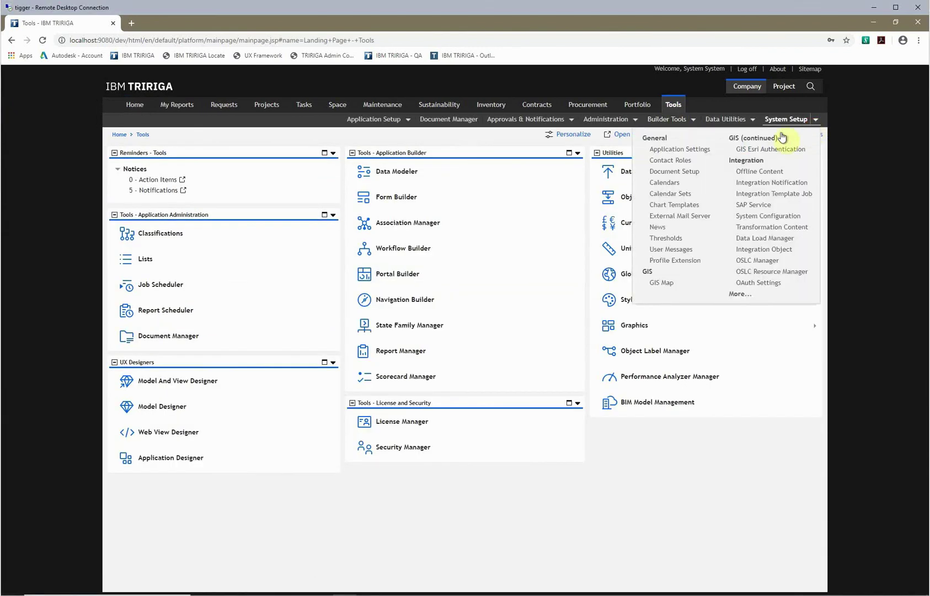
left_click(682, 150)
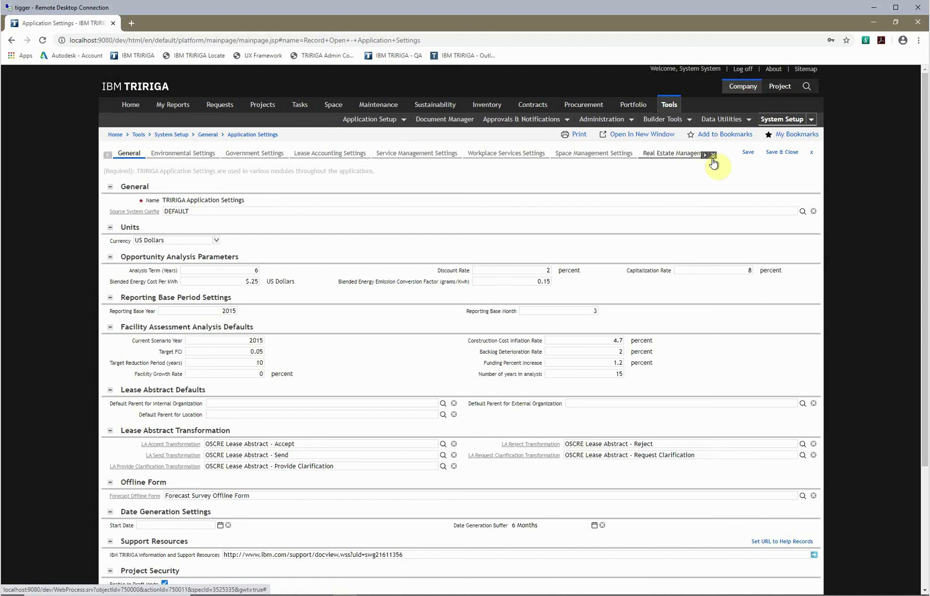
left_click(712, 157)
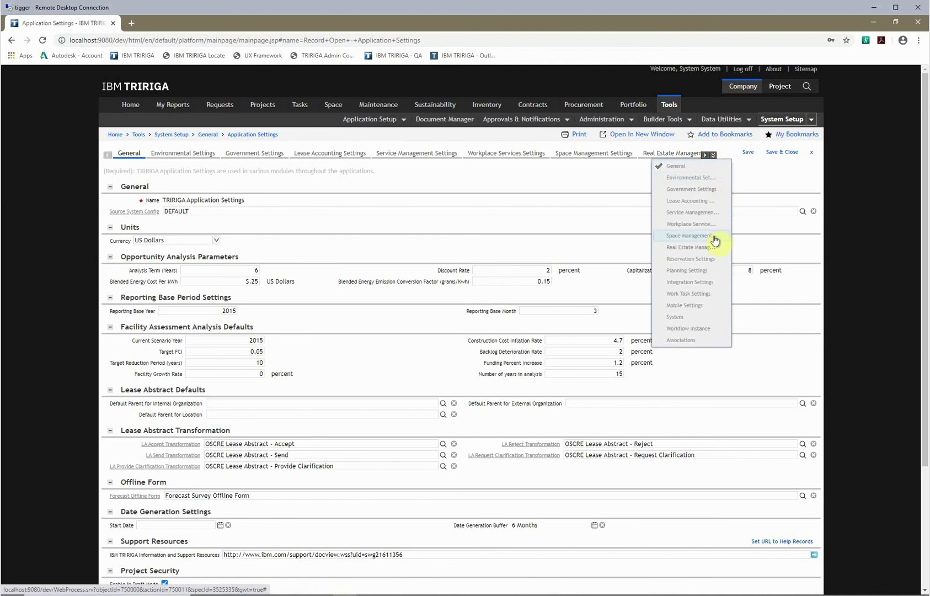
Step: In Reservation Settings, enter the Exchange user name, Office 365 EWS URL and default reserve user email
left_click(706, 258)
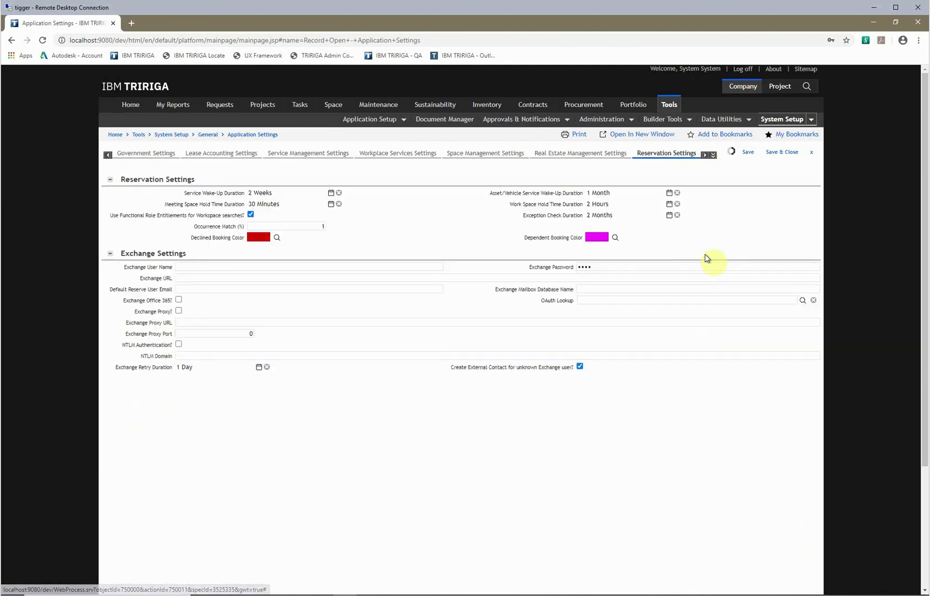
left_click(244, 274)
double_click(182, 274)
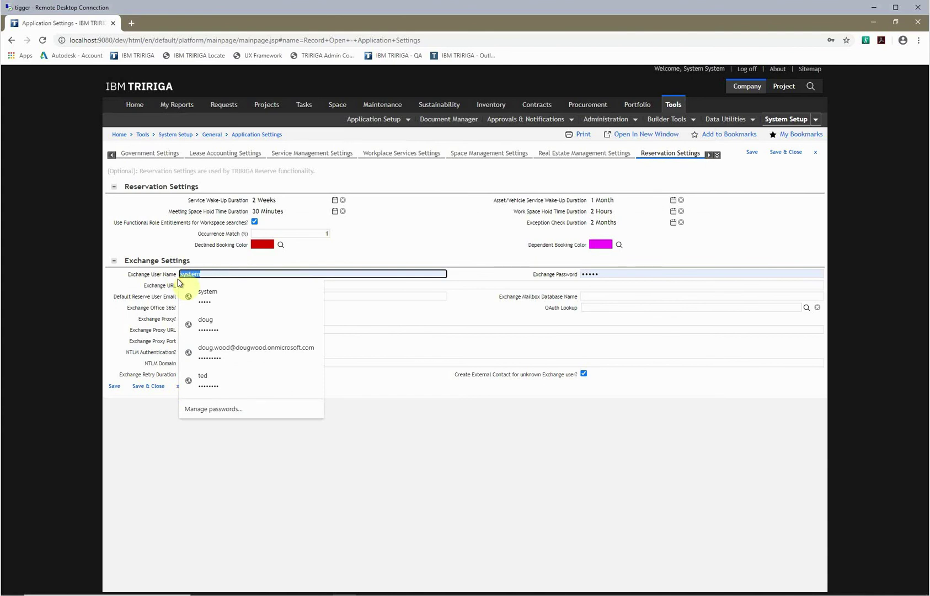
key("ctrl+v")
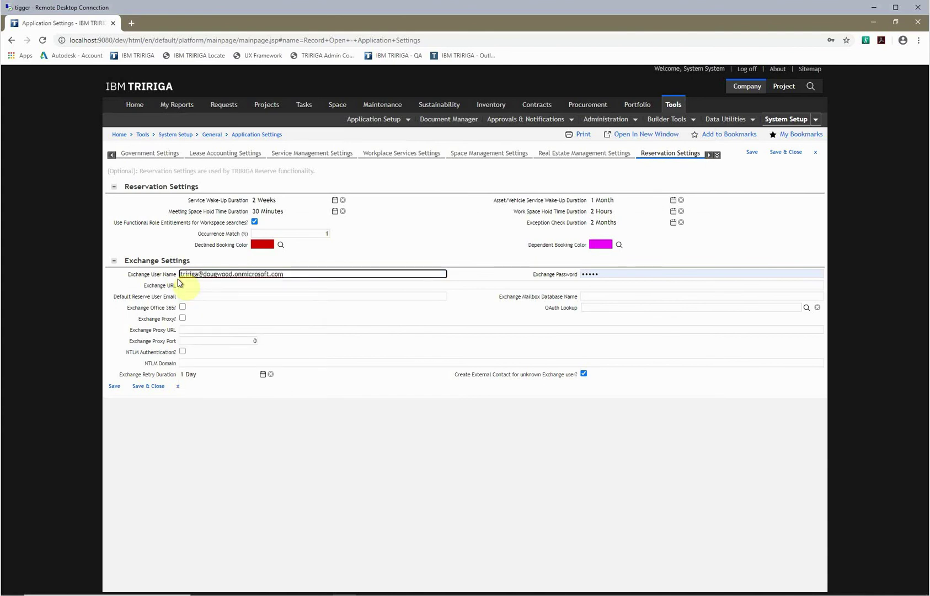
left_click(193, 286)
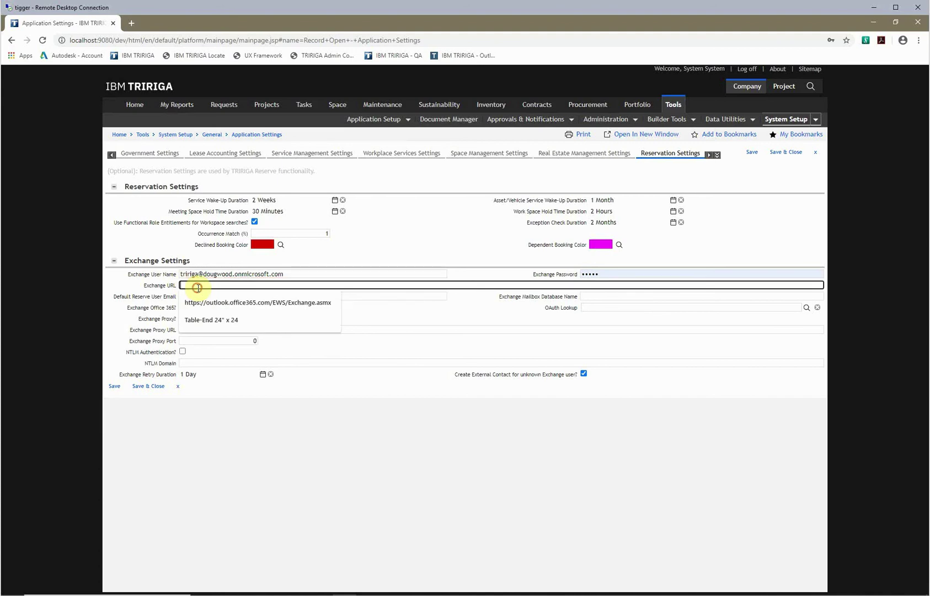
left_click(261, 302)
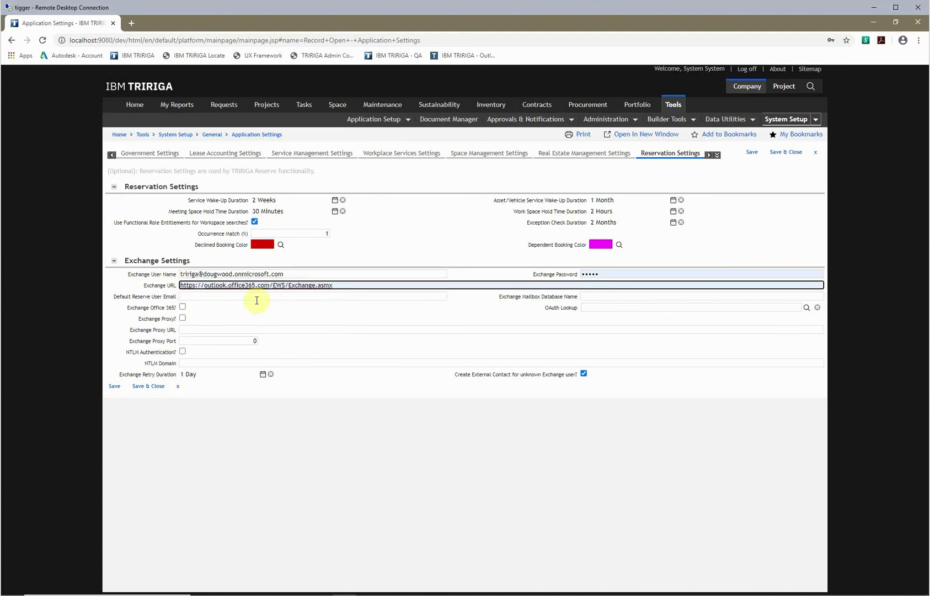
left_click_drag(287, 274, 178, 281)
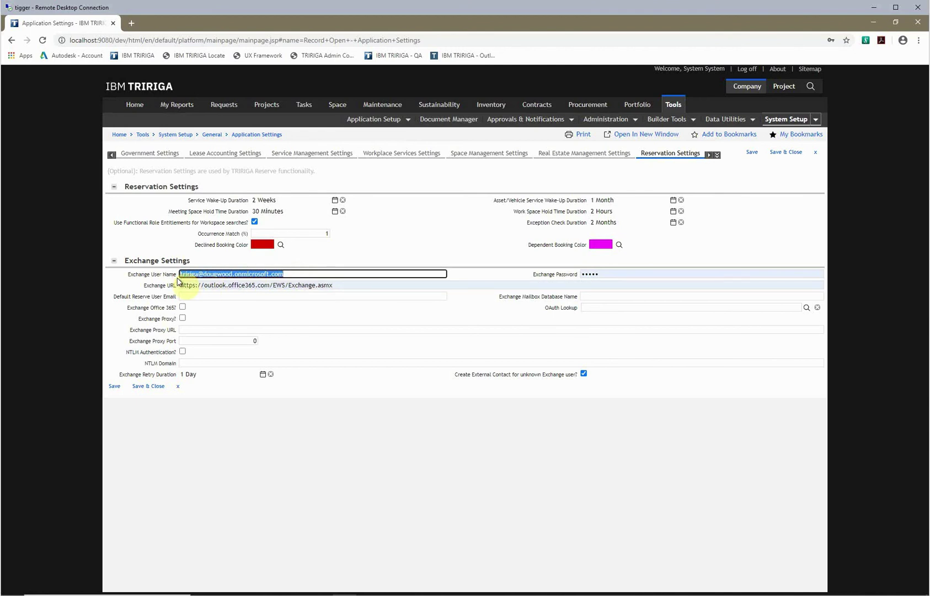
left_click(211, 299)
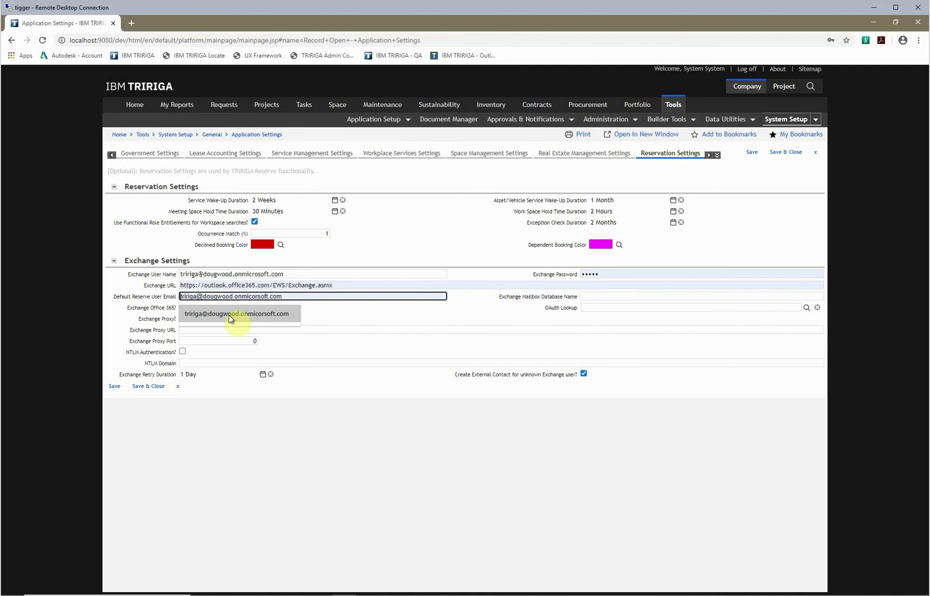
left_click(231, 314)
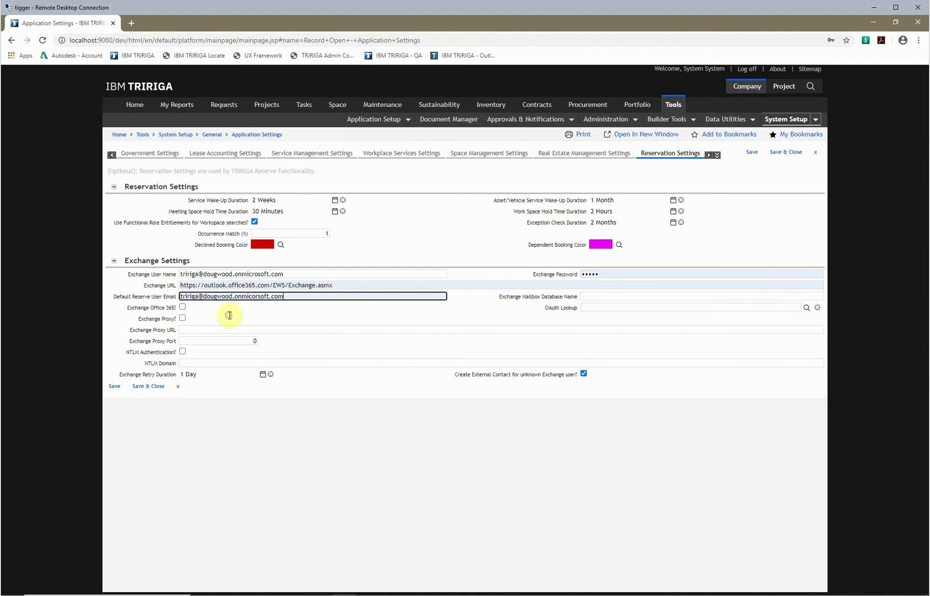
Step: Enable Exchange Office 365, choose the Exchange Reserve OAuth lookup, and save and close
left_click(186, 309)
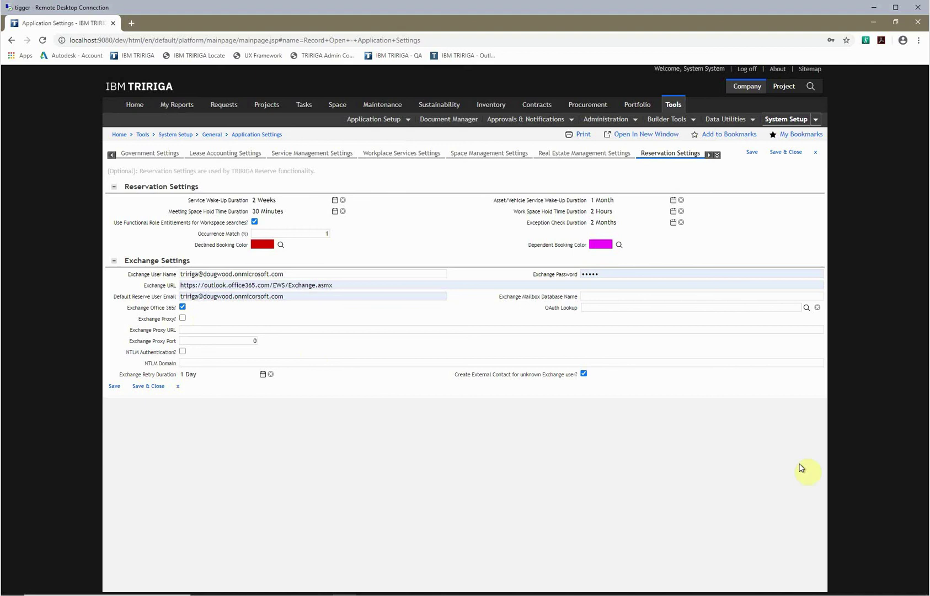
left_click(805, 309)
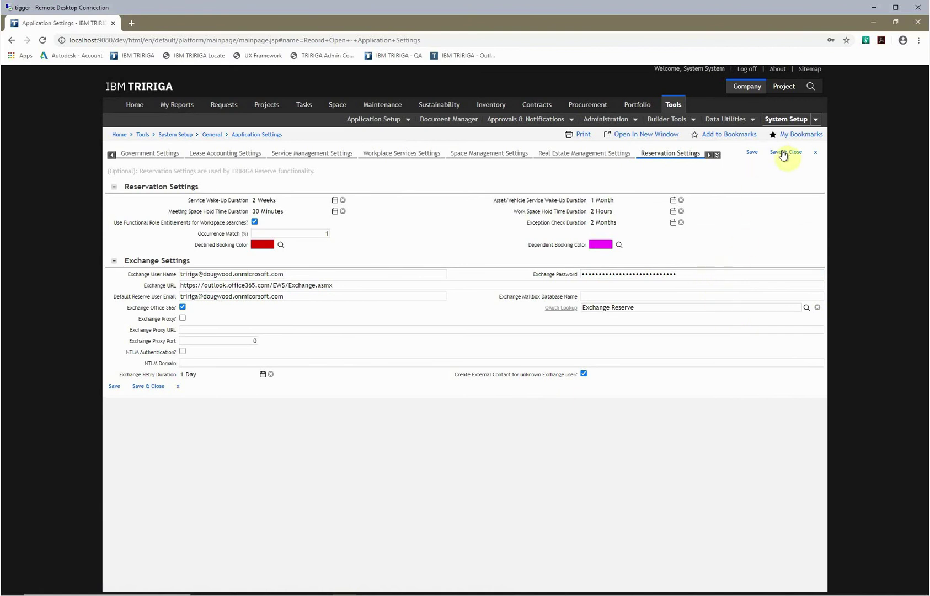
left_click(783, 153)
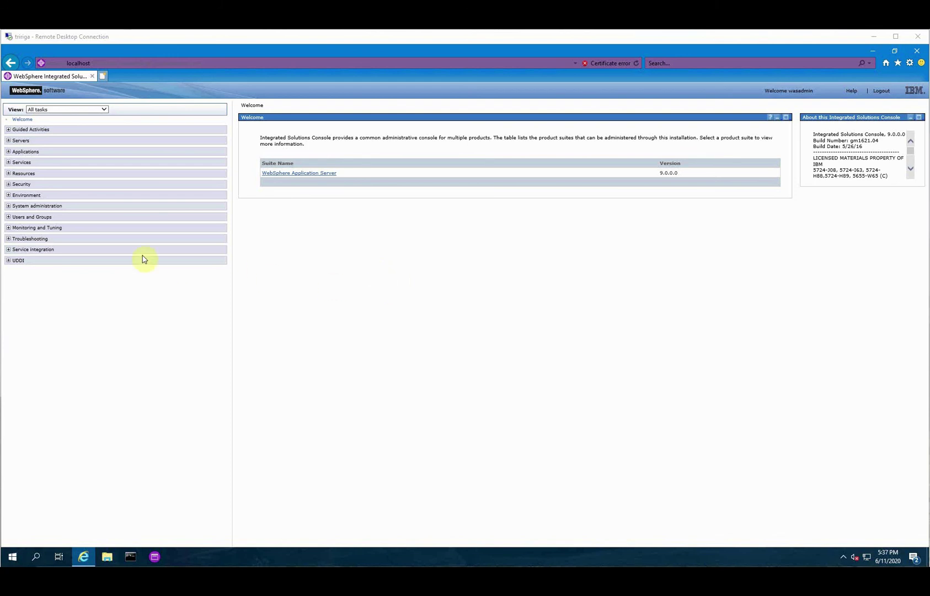
Step: Navigate Security > SSL certificate and key management > Key stores to NodeDefaultTrustStore's signer certificates
left_click(8, 184)
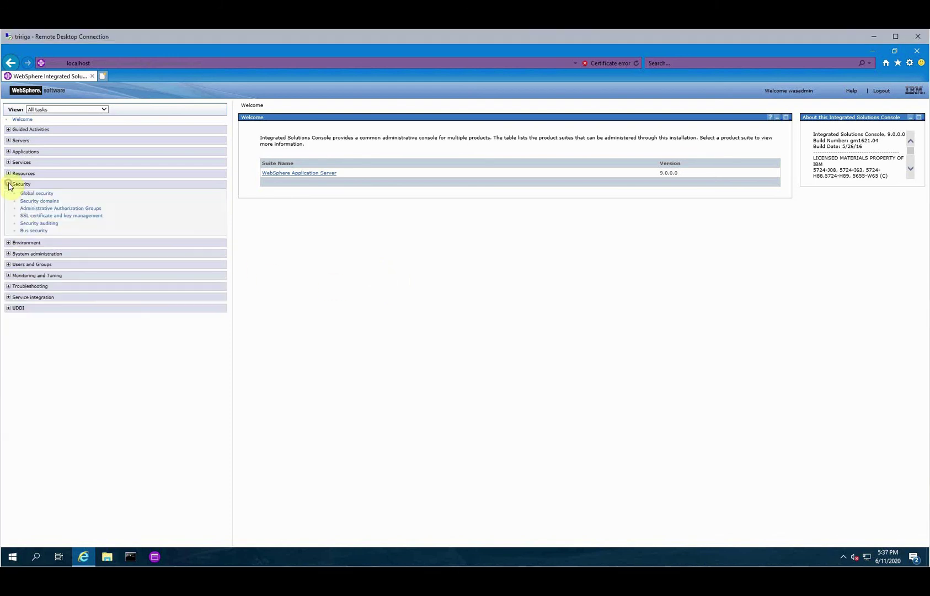
left_click(71, 218)
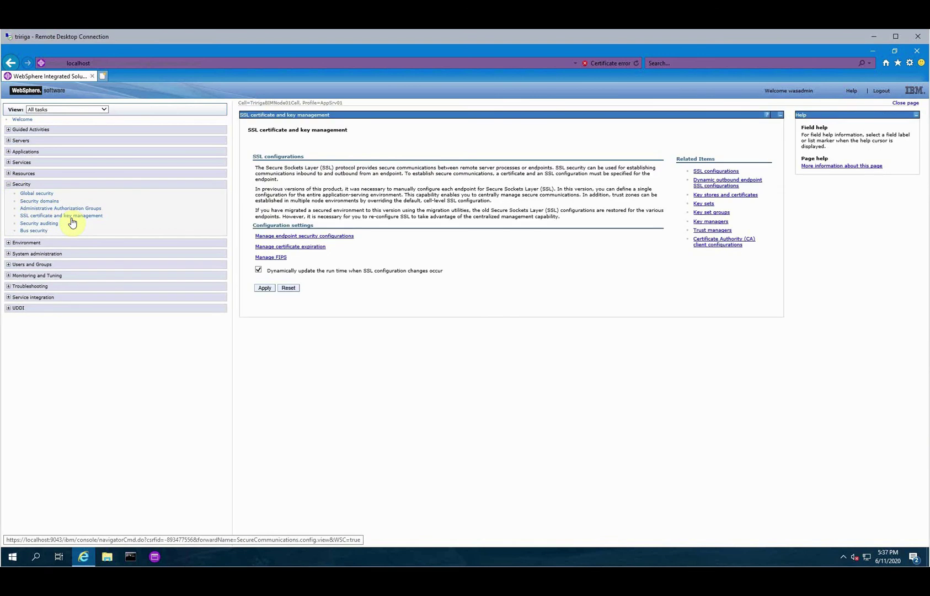
left_click(726, 195)
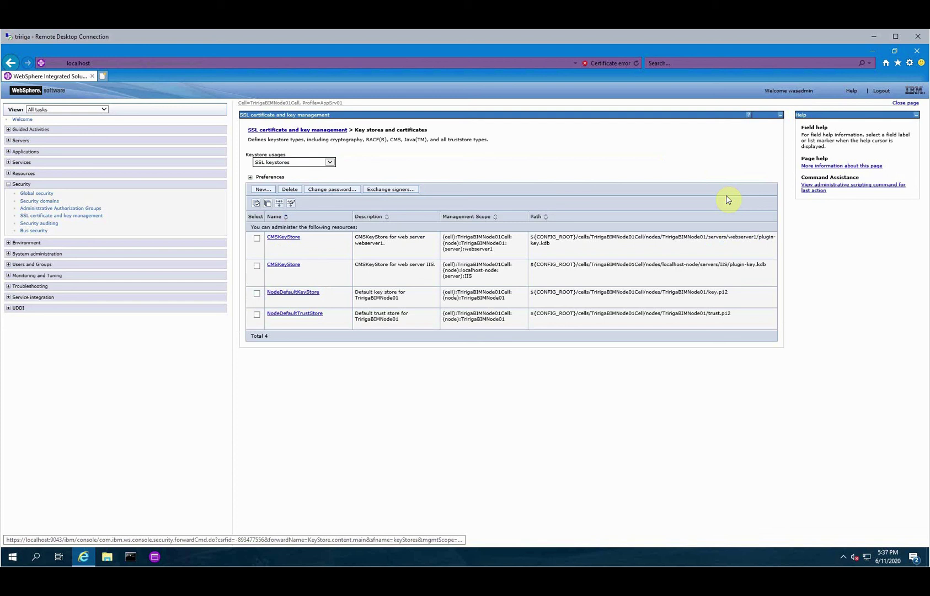
left_click(295, 314)
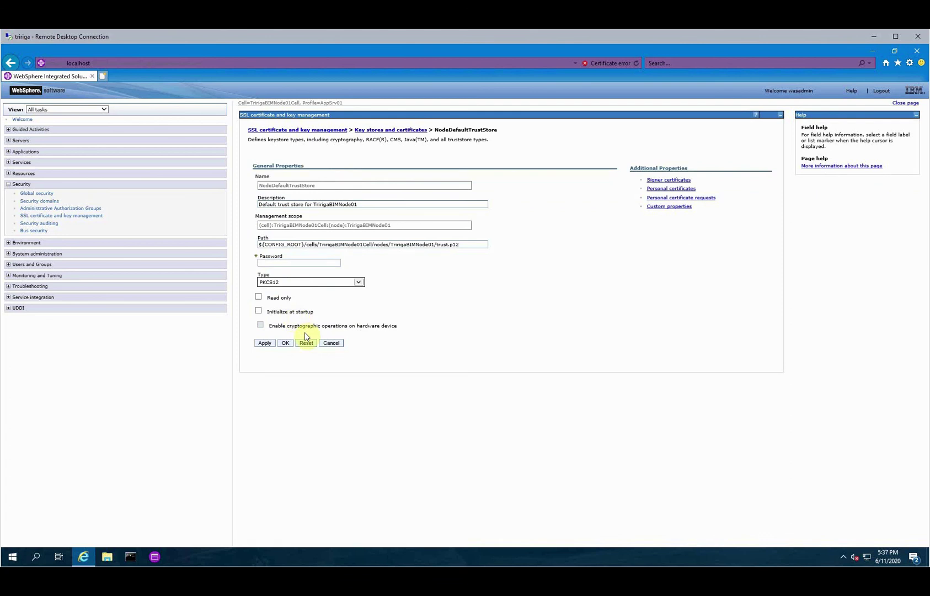
left_click(674, 181)
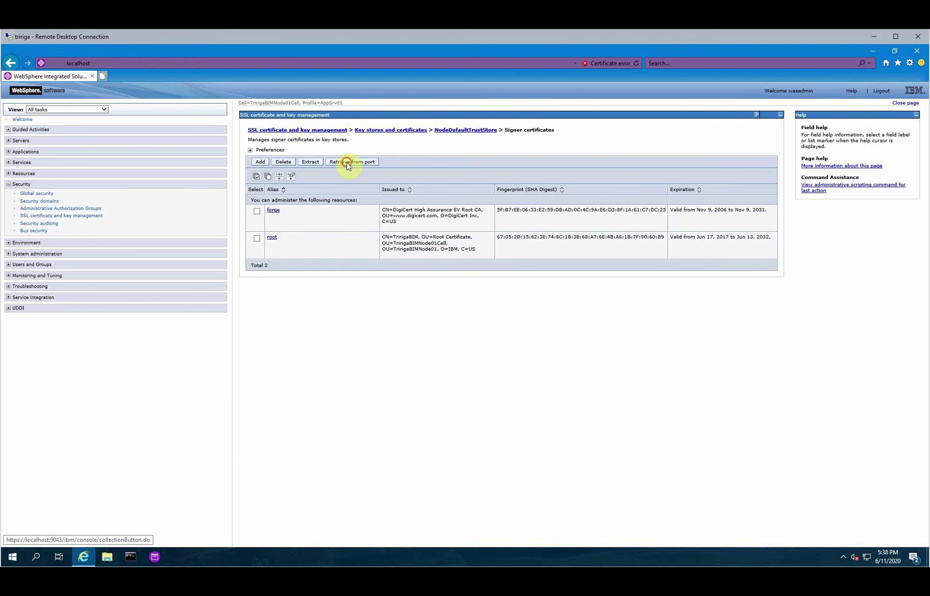
Step: Retrieve the login.microsoftonline.com port 443 signer under alias 'Exchange' and accept it into the trust store
left_click(349, 162)
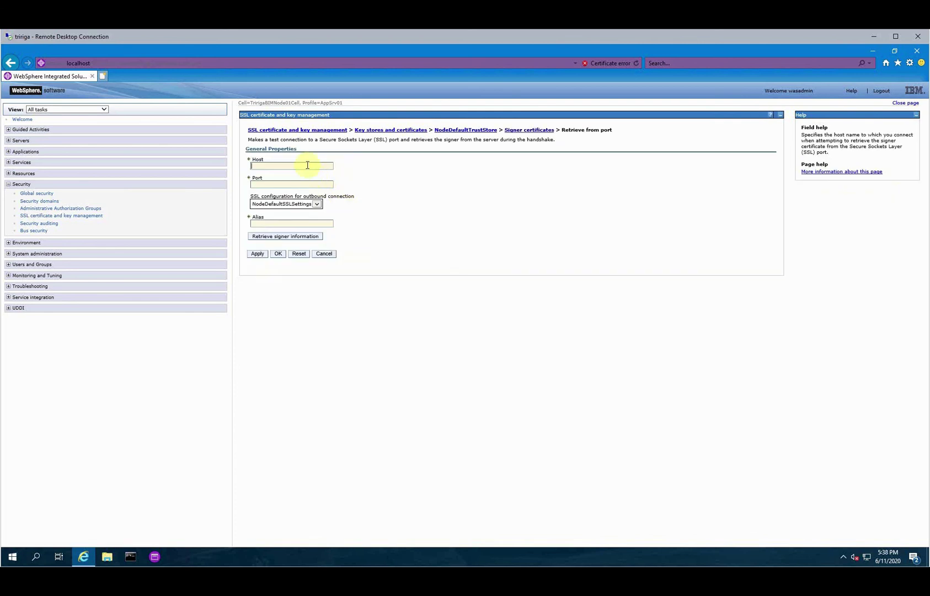
type("login.microsoftonline.com")
left_click(307, 183)
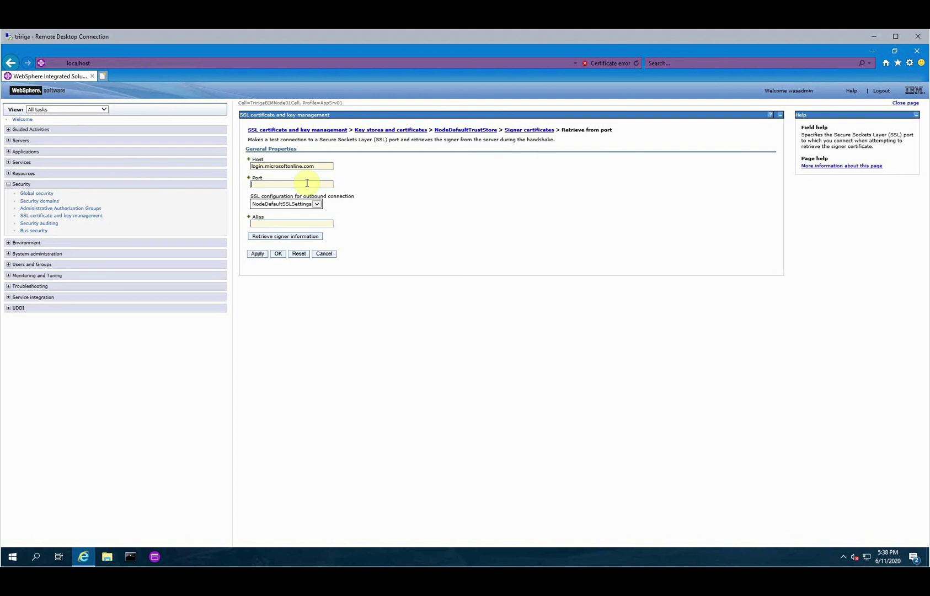
type("443")
left_click(303, 224)
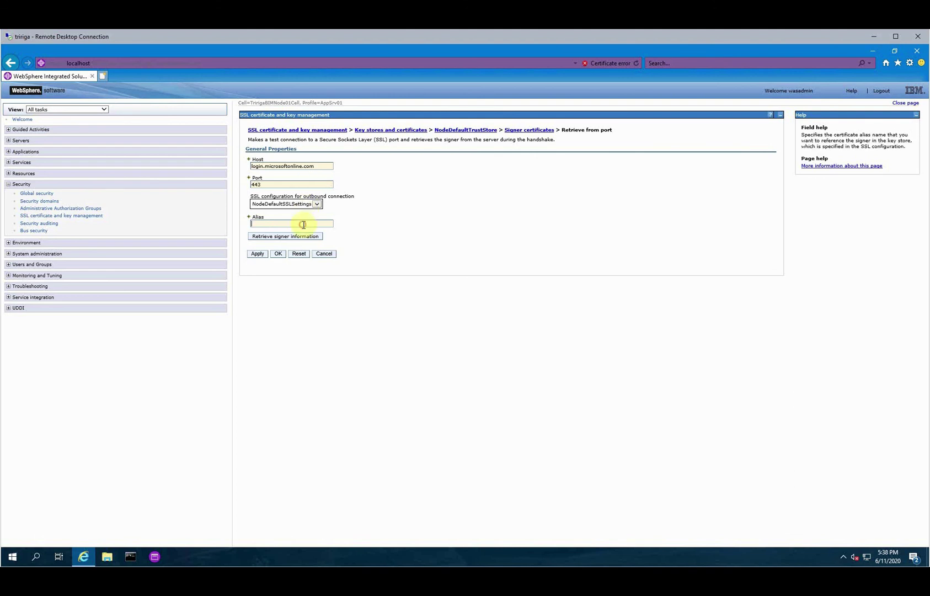
type("Exchange")
left_click(293, 238)
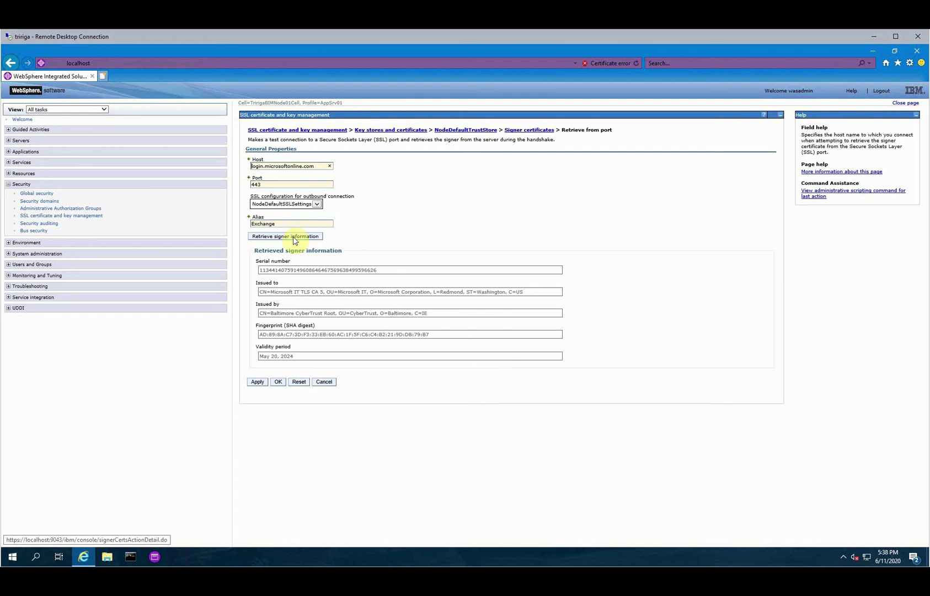
left_click(280, 384)
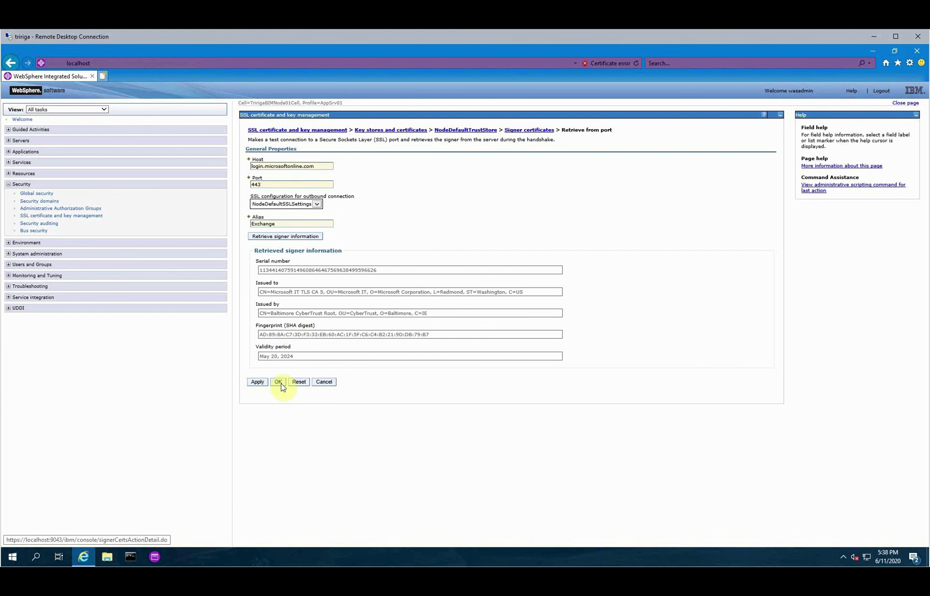